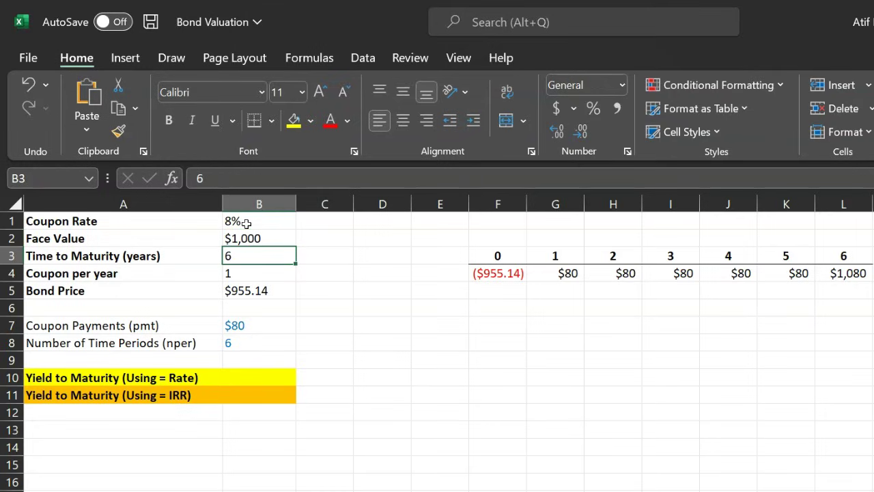
pyautogui.press('Down')
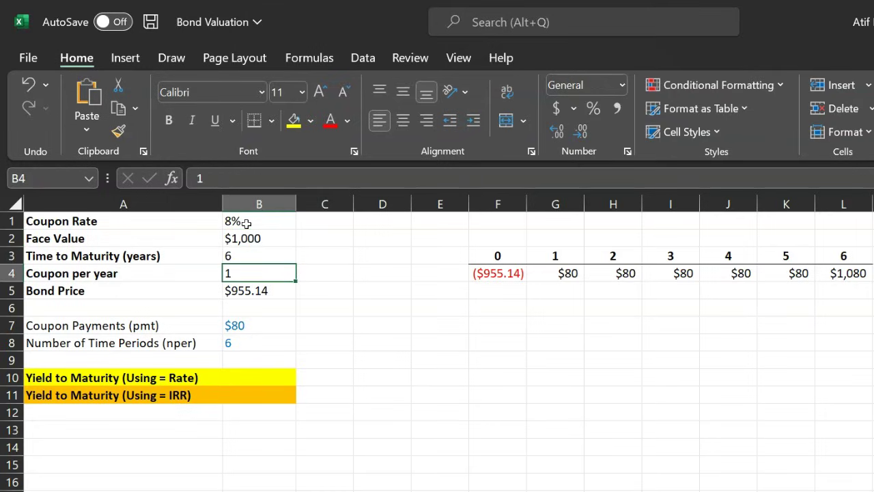
pyautogui.press('Down')
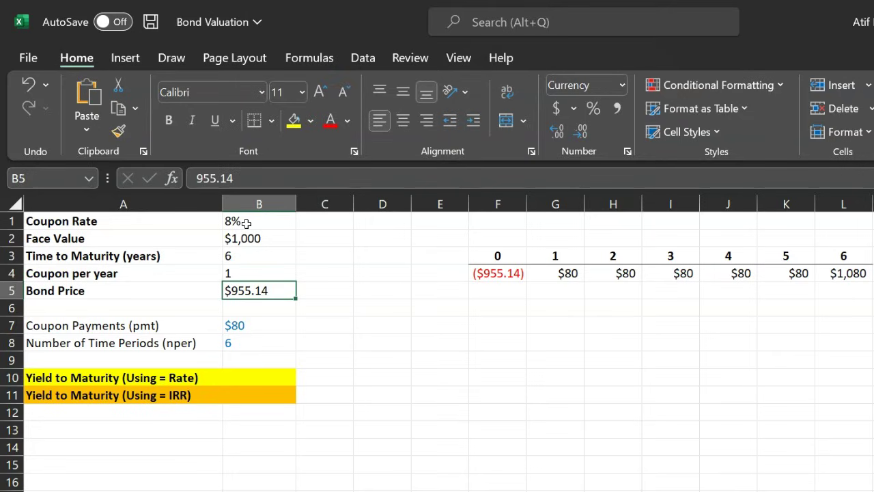
pyautogui.doubleClick(246, 328)
pyautogui.press('Escape')
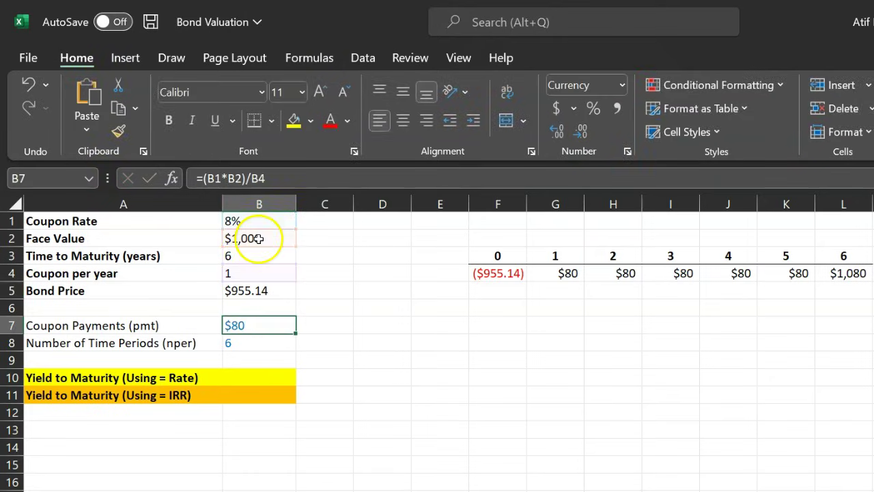
pyautogui.click(243, 344)
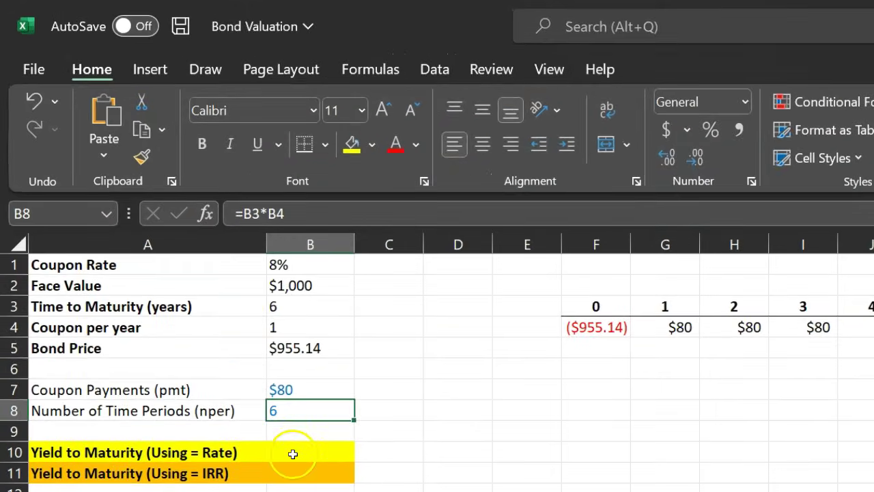
# Step: Enter =RATE(B8,B7,-B5,B2) in B10 to get a 9.00% yield to maturity
pyautogui.click(280, 435)
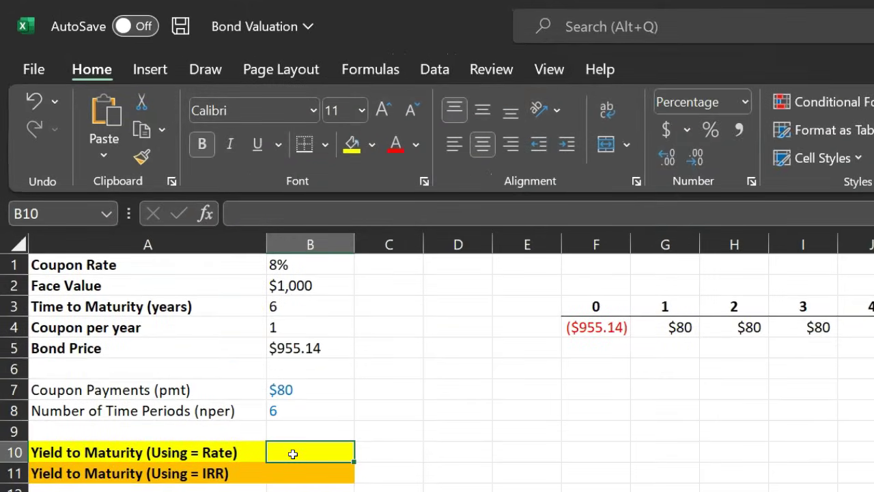
pyautogui.write('=')
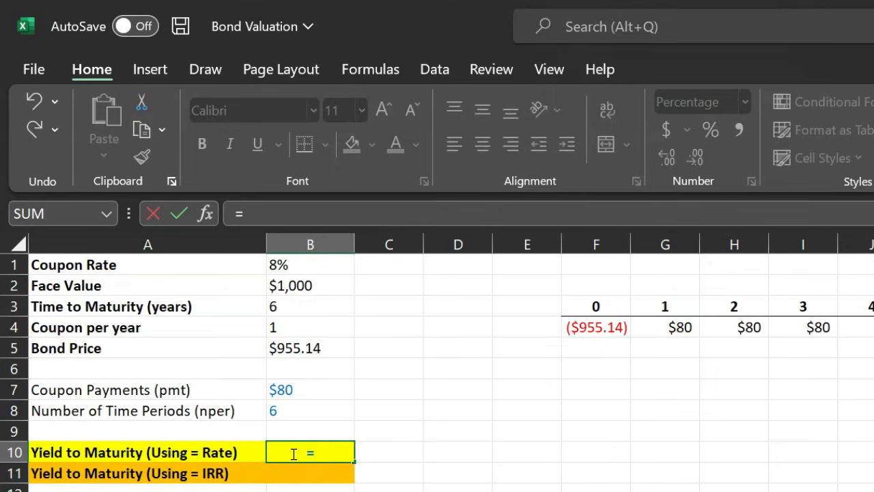
pyautogui.write('ra')
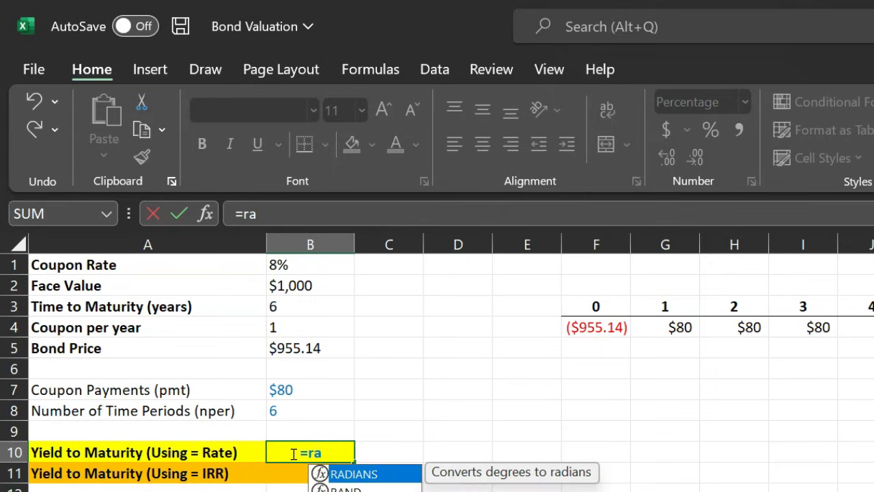
pyautogui.write('te(')
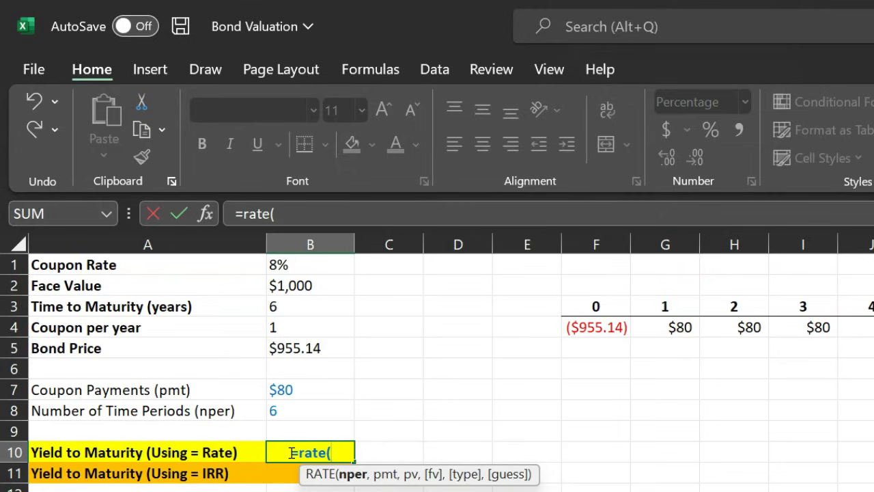
pyautogui.click(279, 413)
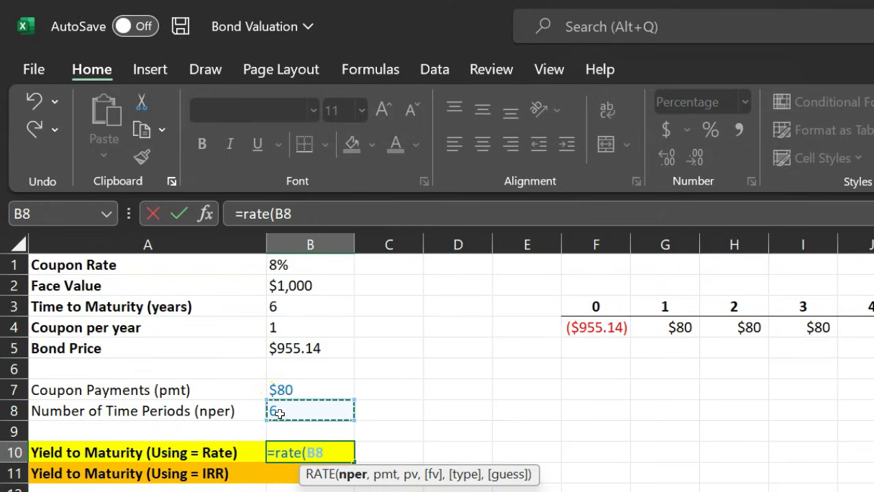
pyautogui.write(',')
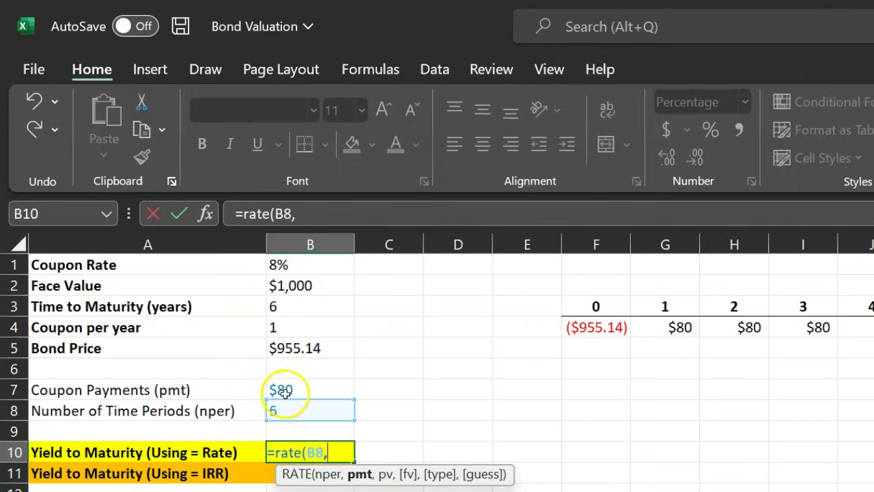
pyautogui.click(284, 390)
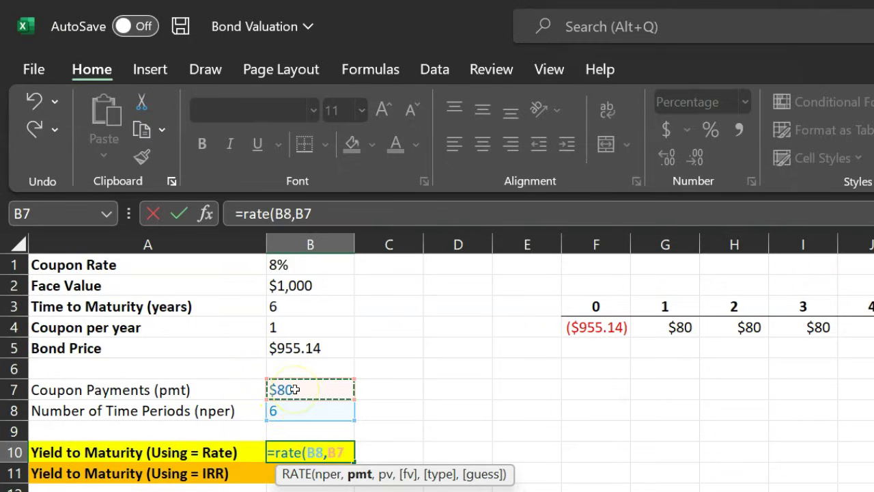
pyautogui.write(',')
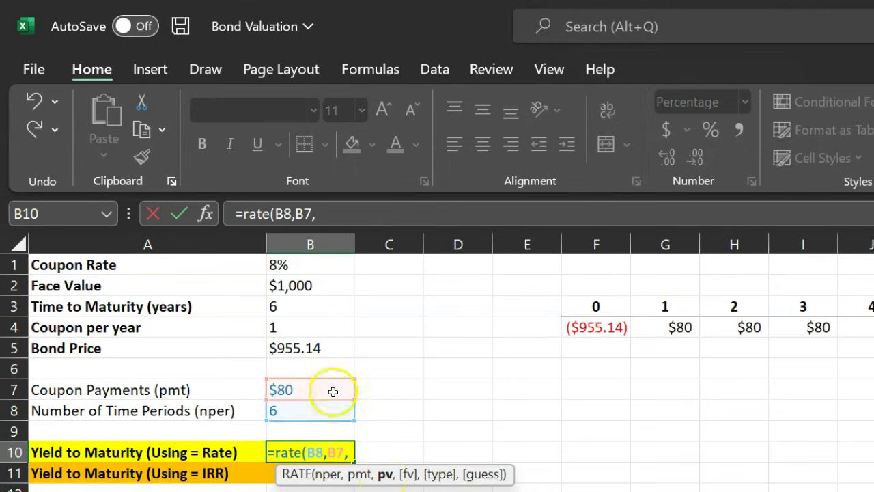
pyautogui.click(308, 348)
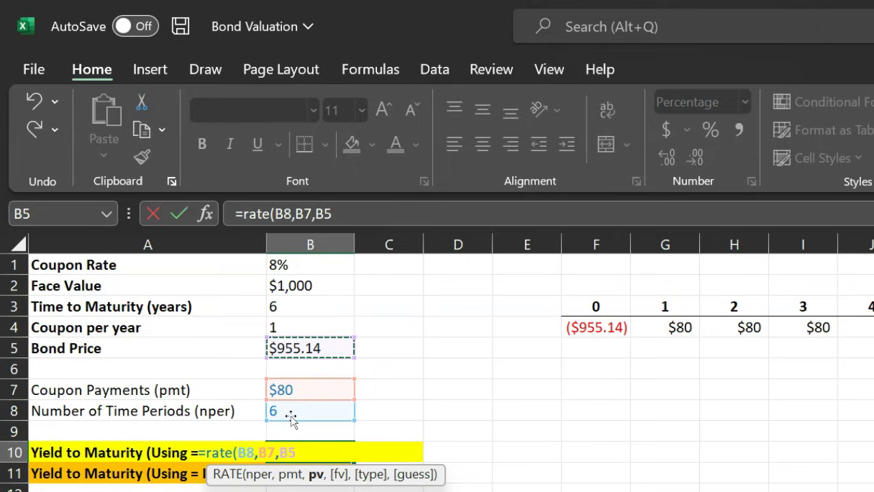
pyautogui.click(279, 453)
pyautogui.write('-')
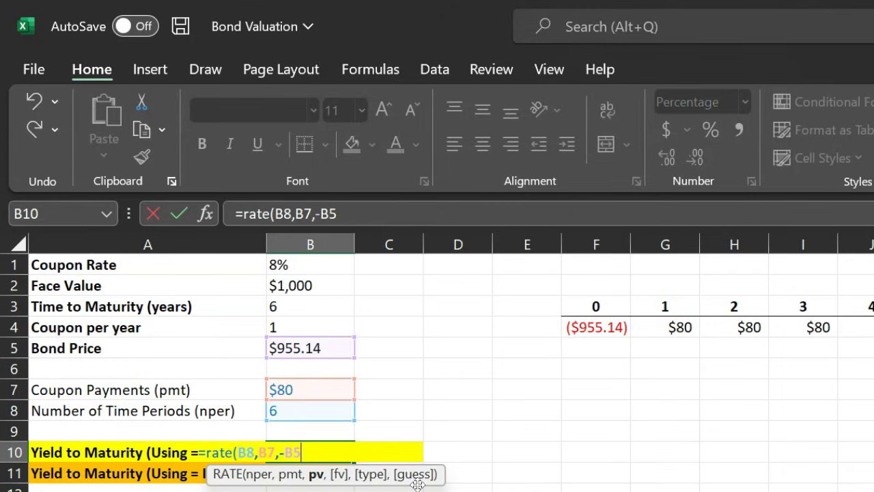
pyautogui.write(',')
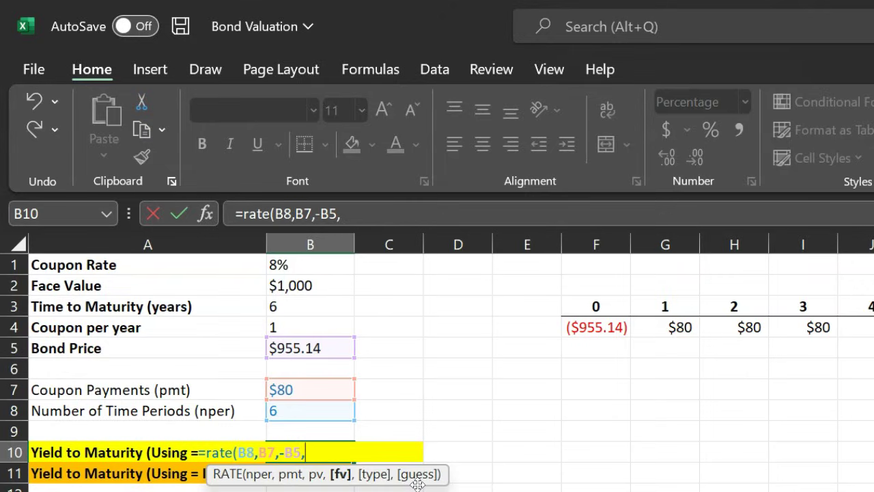
pyautogui.click(305, 285)
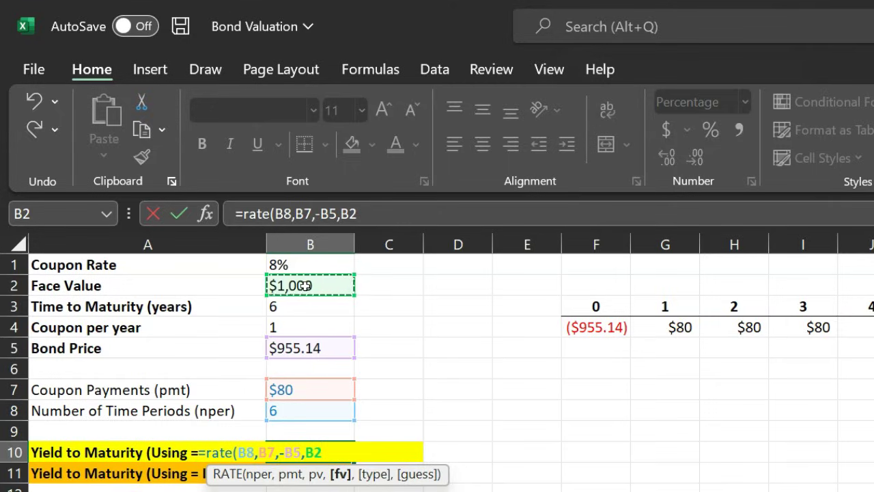
pyautogui.write(')')
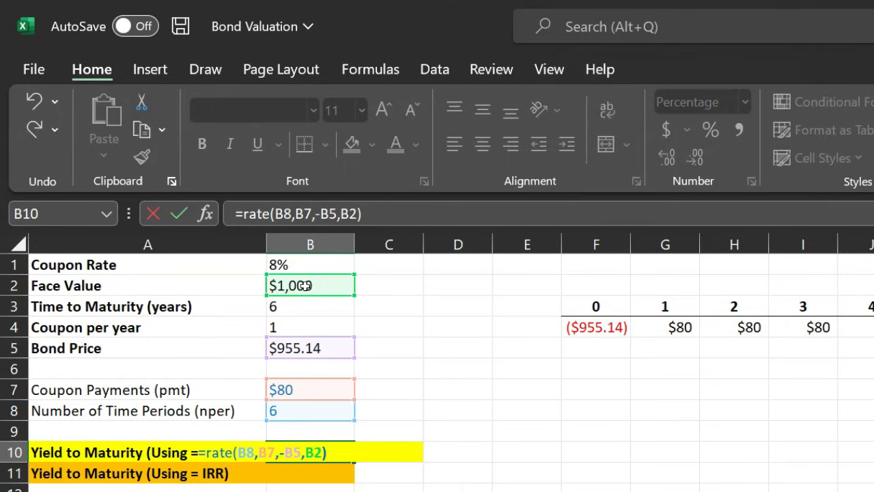
pyautogui.press('Return')
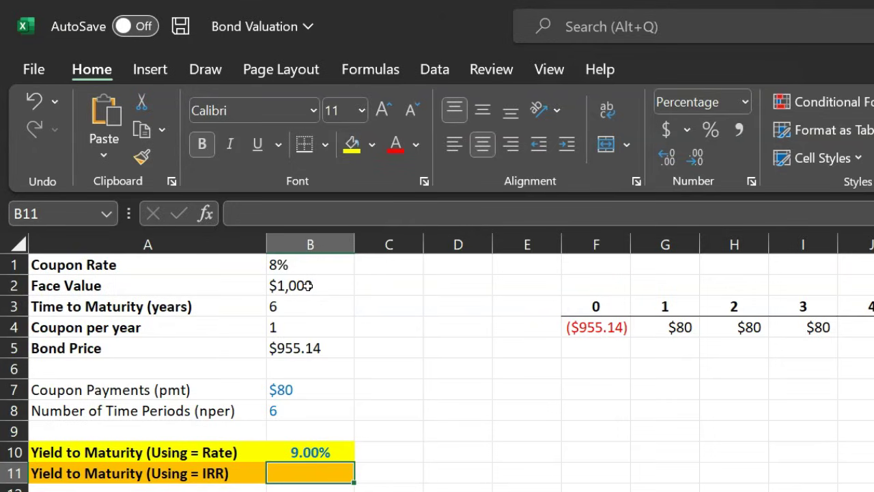
# Step: Enter =IRR(F4:L4) in B11 over the cash flows, giving 9.00%
pyautogui.write('=irr')
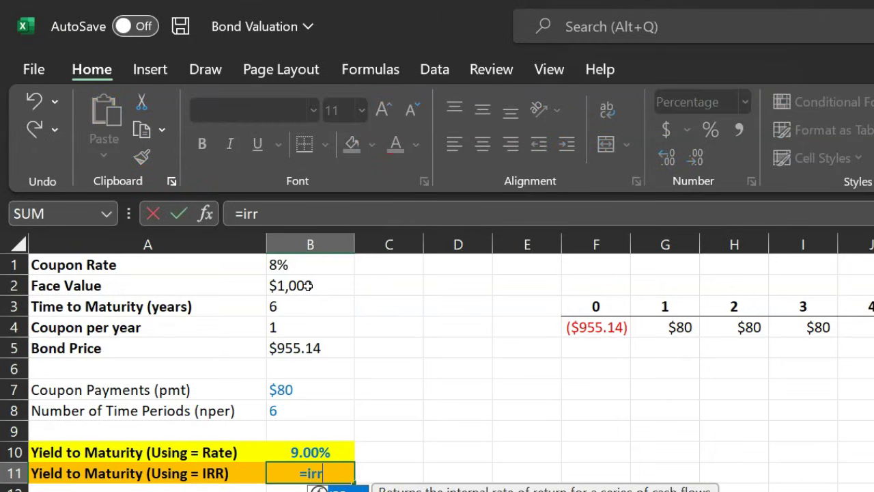
pyautogui.write('(')
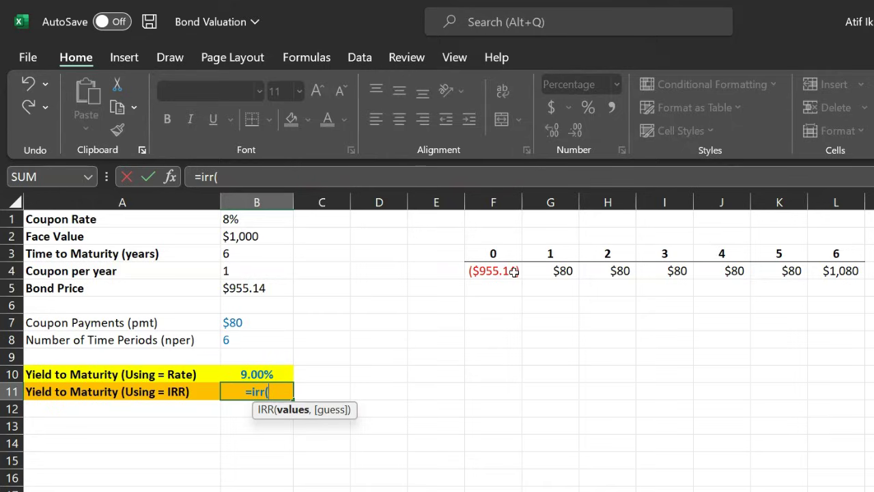
pyautogui.moveTo(515, 272); pyautogui.dragTo(853, 273)
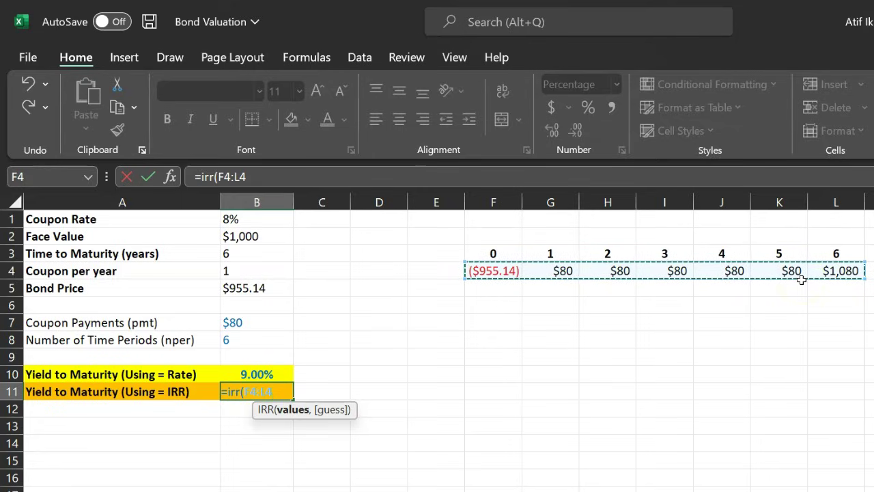
pyautogui.write(')')
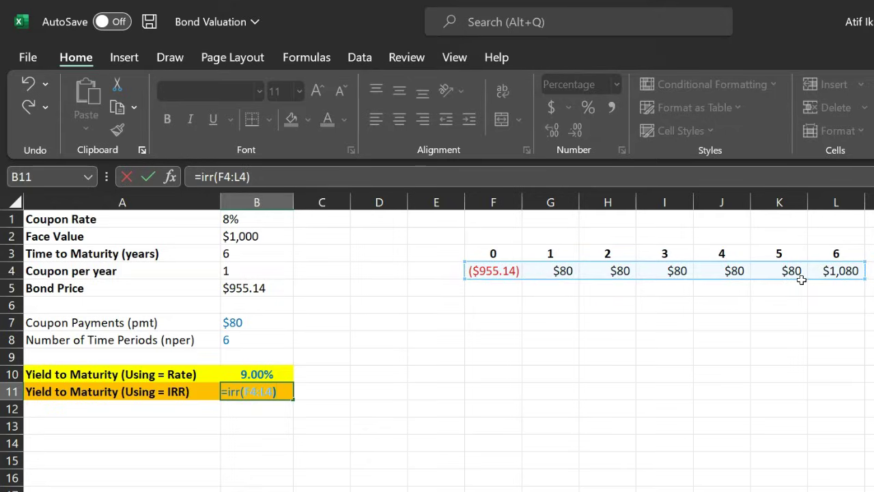
pyautogui.press('Return')
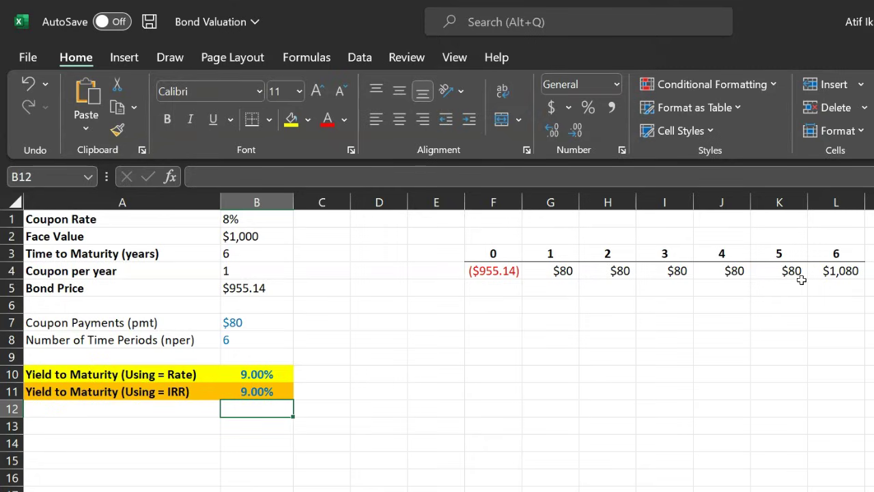
pyautogui.click(448, 342)
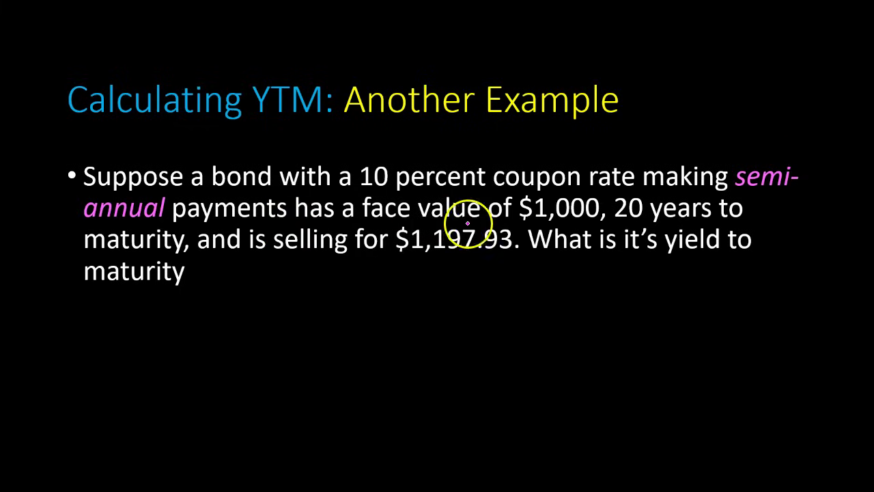
# Step: Annotate the slide: underline $1,000 and $1,197.93, and write the $50 coupon and 40 periods
pyautogui.moveTo(562, 226); pyautogui.dragTo(597, 220)
pyautogui.moveTo(536, 279)
pyautogui.mouseDown()
pyautogui.moveTo(532, 301)
pyautogui.moveTo(554, 280)
pyautogui.moveTo(556, 292)
pyautogui.moveTo(573, 286)
pyautogui.moveTo(568, 273)
pyautogui.mouseUp()
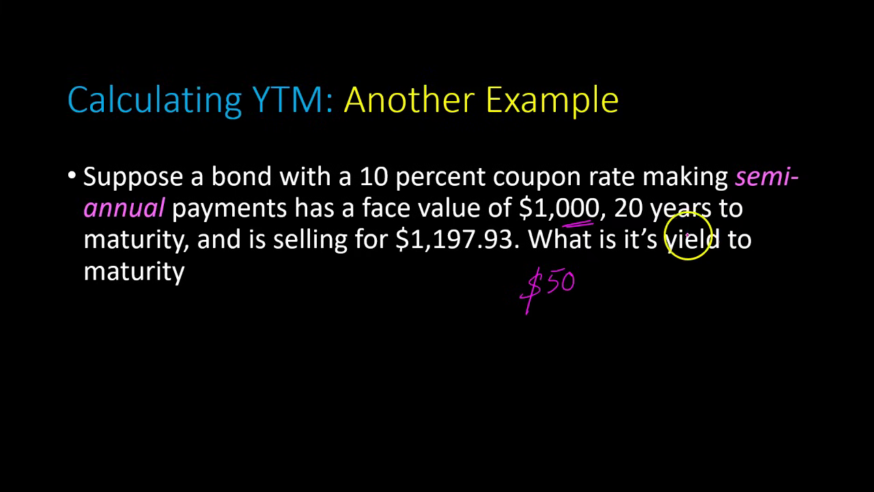
pyautogui.moveTo(646, 216)
pyautogui.mouseDown()
pyautogui.moveTo(643, 263)
pyautogui.moveTo(657, 268)
pyautogui.mouseUp()
pyautogui.moveTo(676, 275)
pyautogui.mouseDown()
pyautogui.moveTo(678, 294)
pyautogui.moveTo(689, 277)
pyautogui.mouseUp()
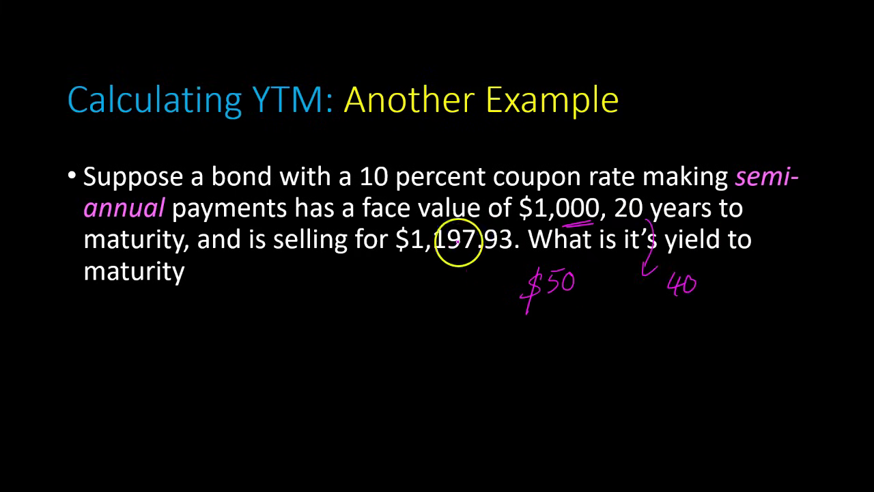
pyautogui.moveTo(449, 260); pyautogui.dragTo(468, 261)
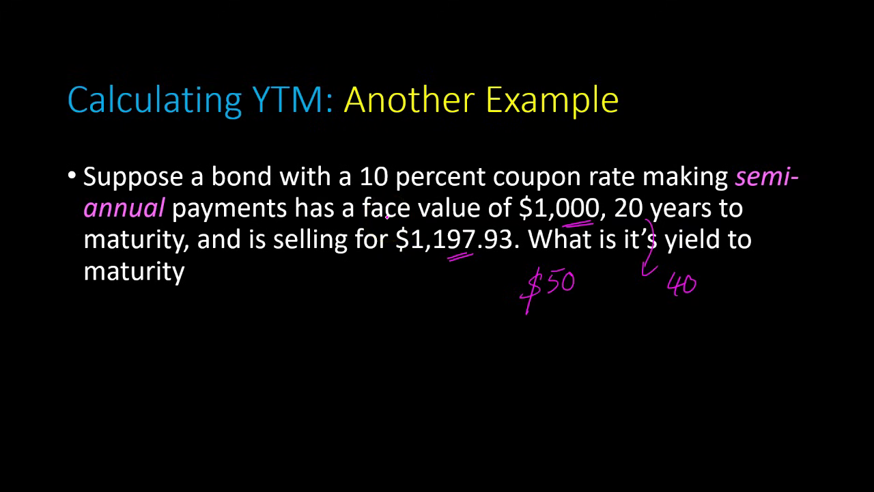
# Step: Reveal the pricing equation, mark its 1,197.93, 50 and 40 terms, then go back to Excel
pyautogui.press('Right')
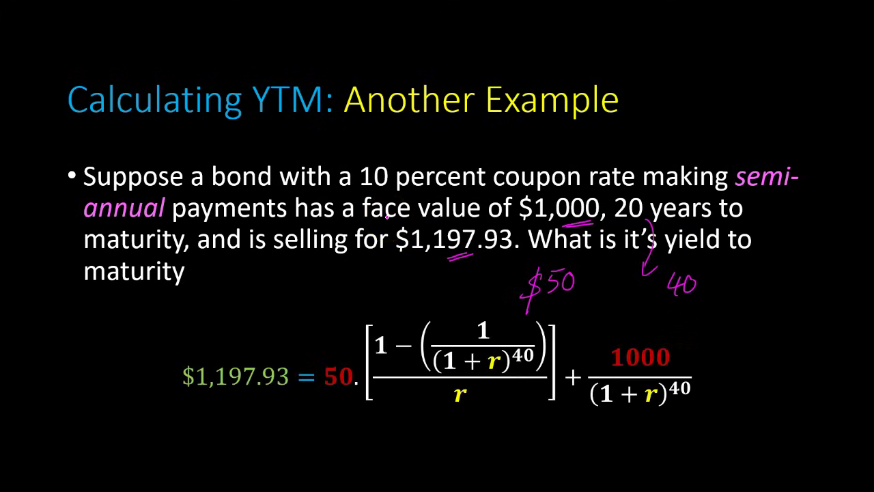
pyautogui.moveTo(244, 346); pyautogui.dragTo(262, 334)
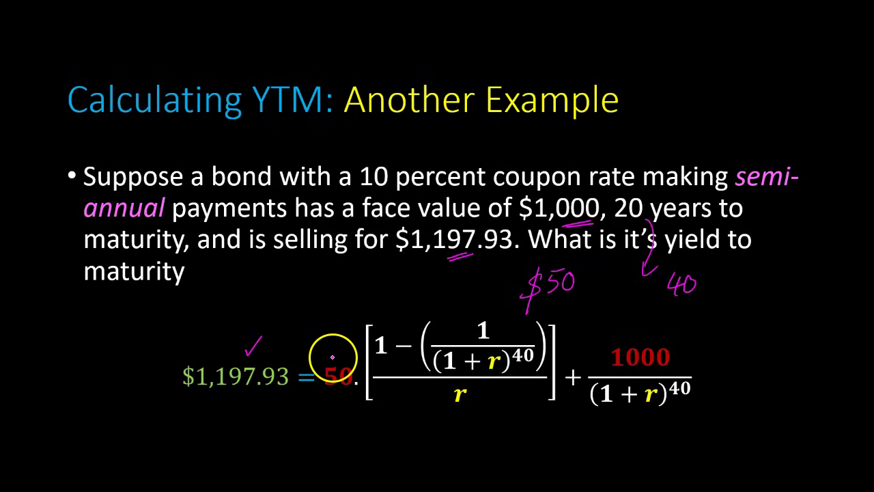
pyautogui.moveTo(333, 354); pyautogui.dragTo(346, 342)
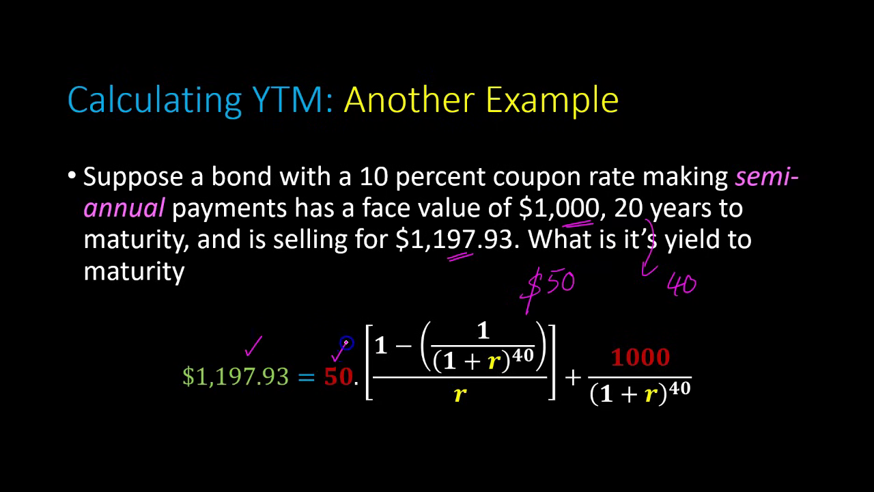
pyautogui.moveTo(517, 368); pyautogui.dragTo(534, 361)
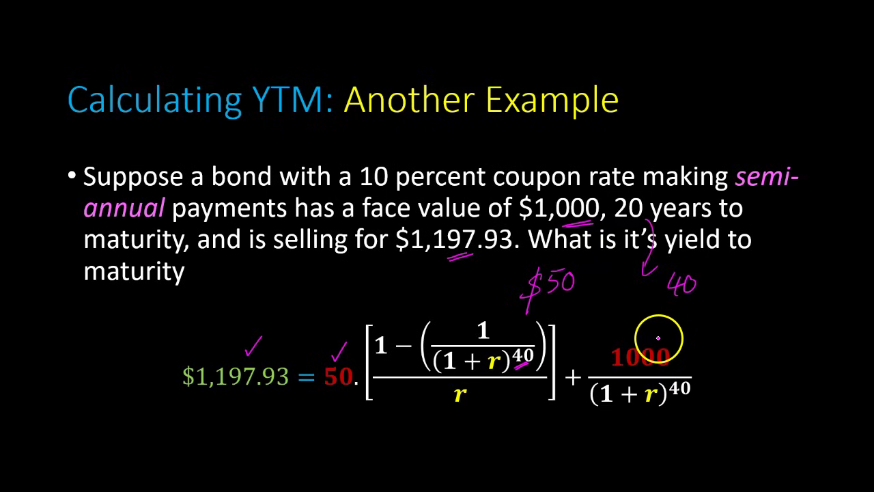
pyautogui.hotkey('alt', 'Tab')
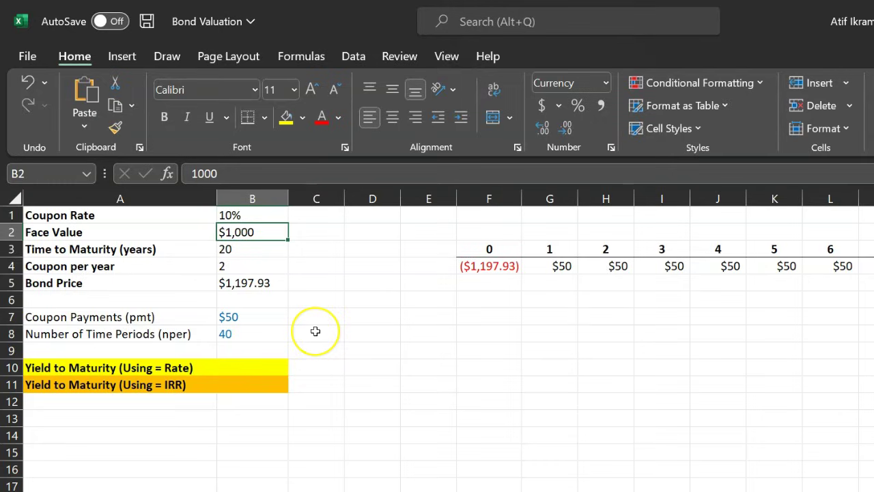
pyautogui.press('Up')
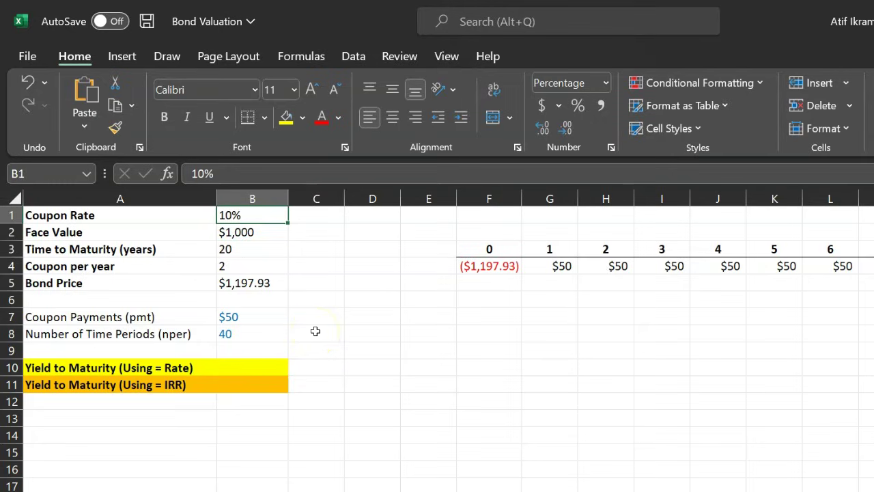
pyautogui.press('Down')
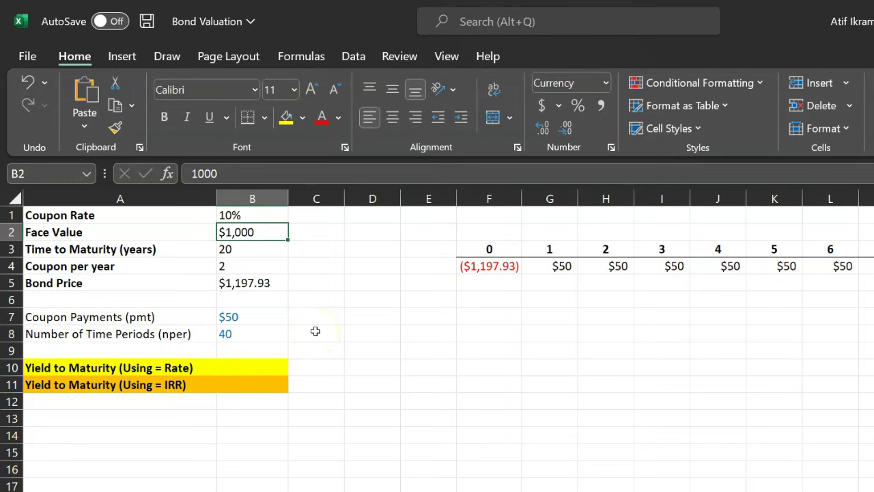
pyautogui.press('Down')
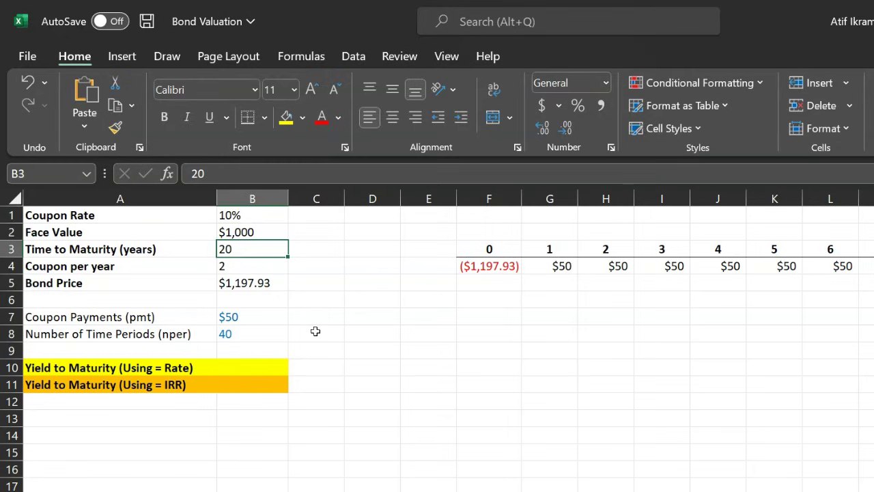
pyautogui.press('Down')
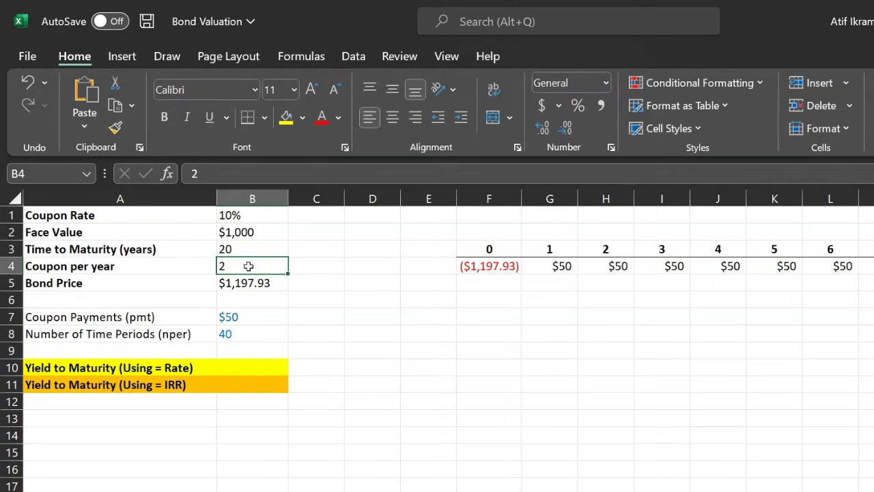
pyautogui.doubleClick(229, 333)
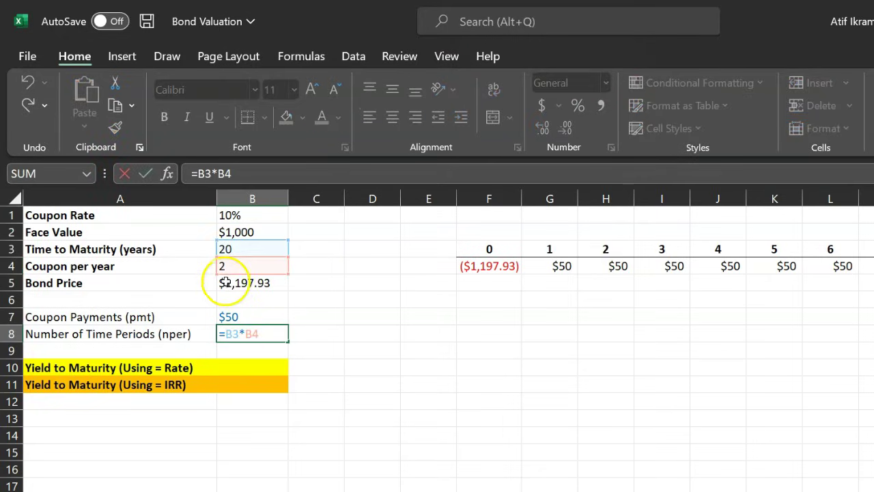
pyautogui.hotkey('ctrl', 'Return')
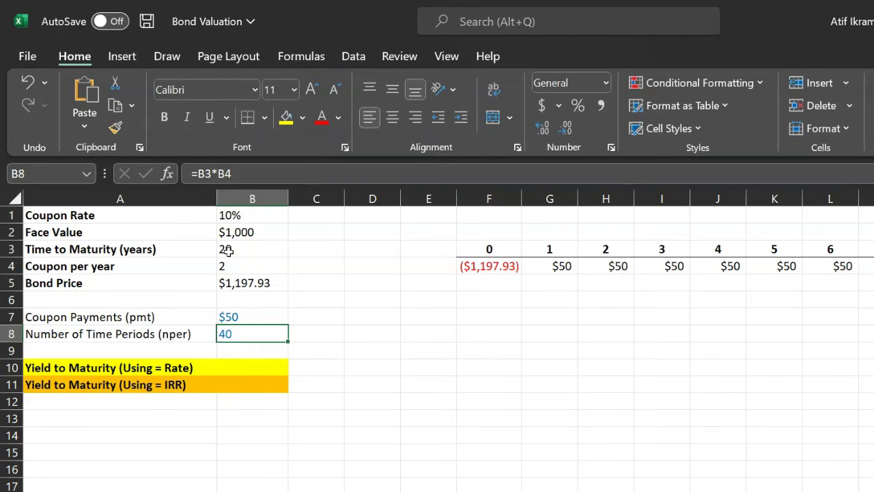
pyautogui.click(241, 318)
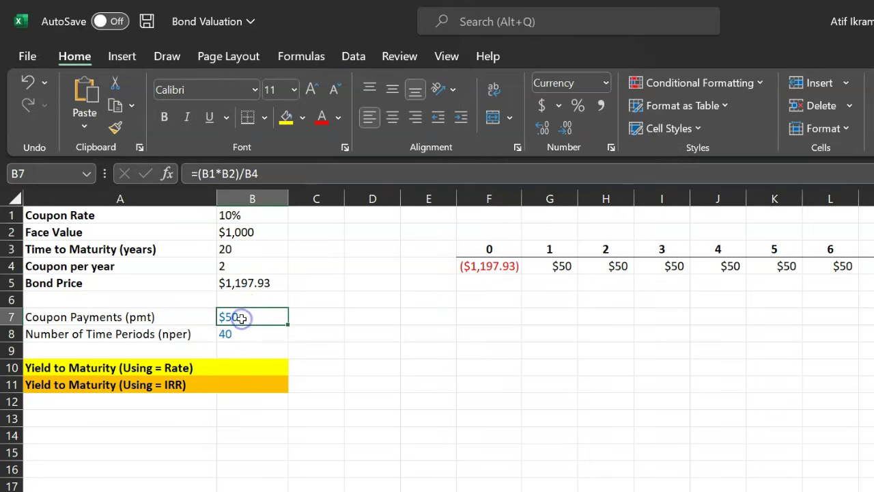
pyautogui.doubleClick(241, 318)
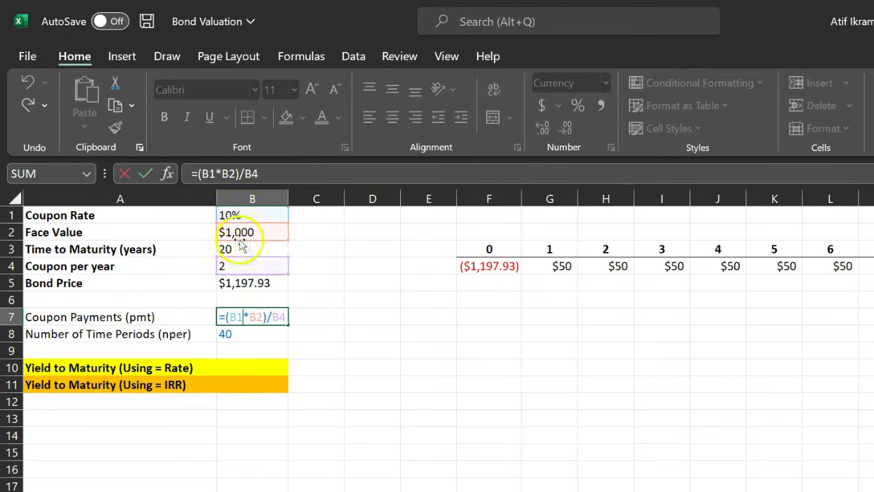
pyautogui.press('Escape')
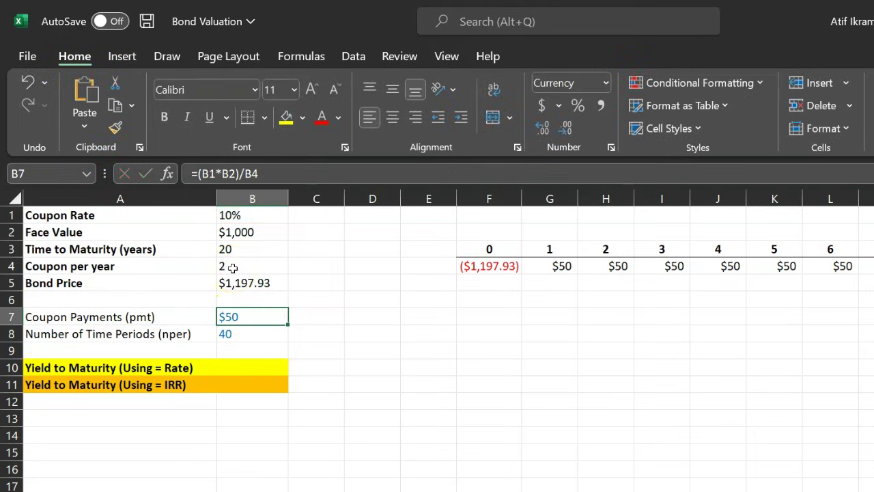
# Step: Enter =RATE(B8,B7,-B5,B2) in B10 for the semi-annual bond, giving 4.00% per period
pyautogui.click(235, 370)
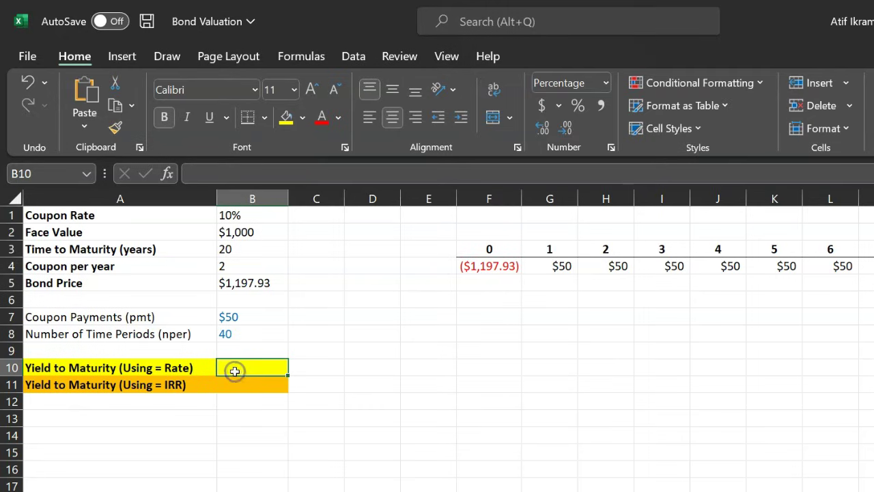
pyautogui.write('=ra')
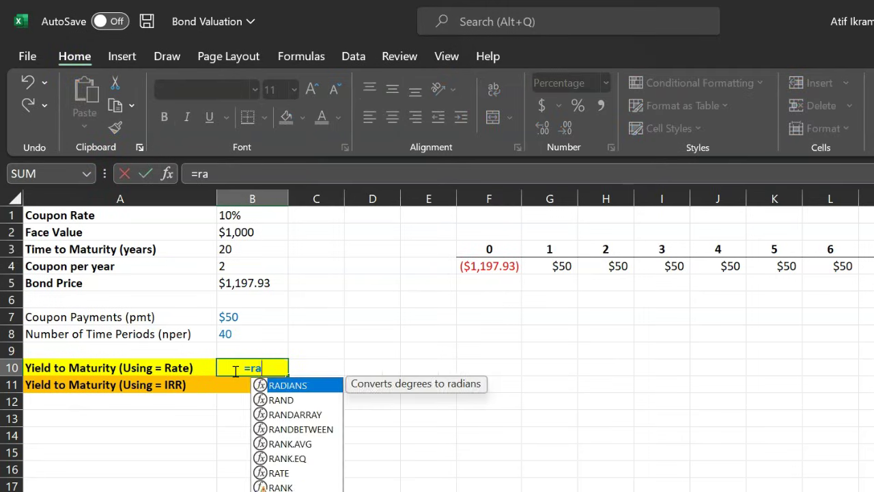
pyautogui.write('te(')
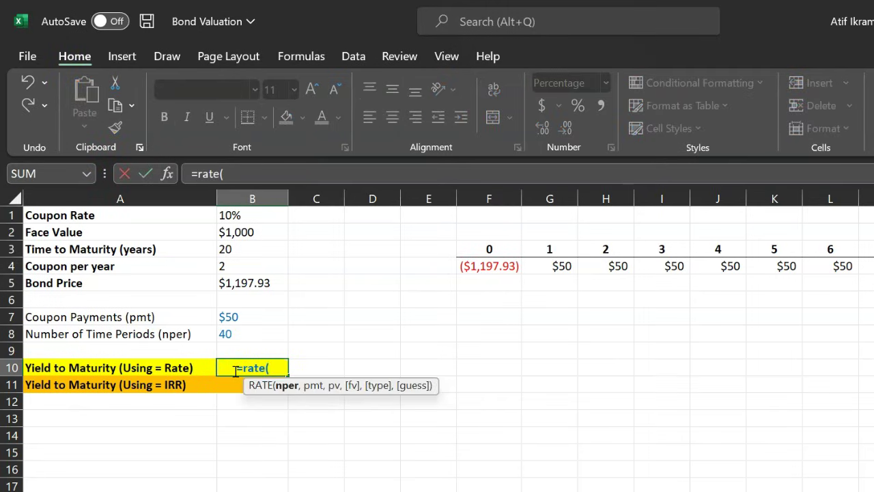
pyautogui.click(237, 335)
pyautogui.write(',')
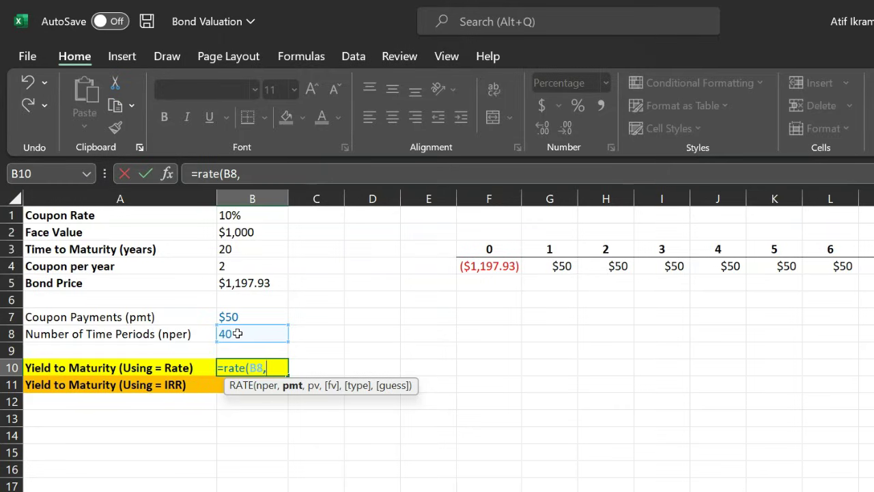
pyautogui.click(232, 317)
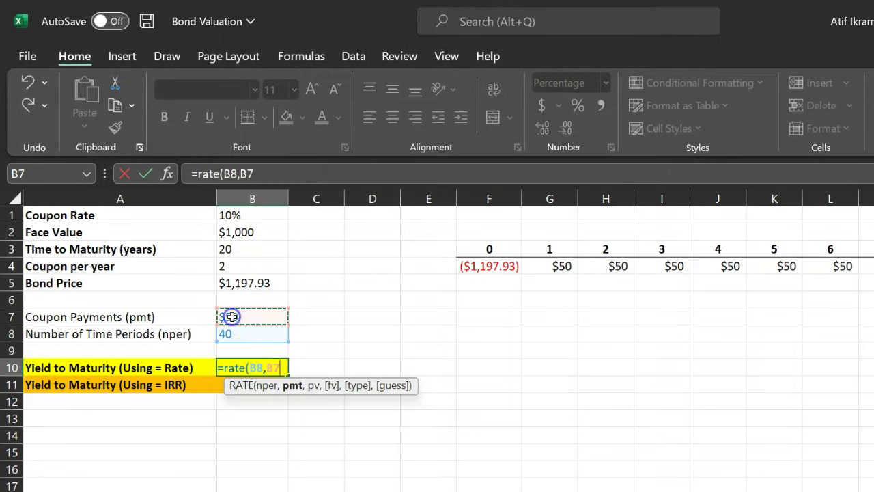
pyautogui.write(',')
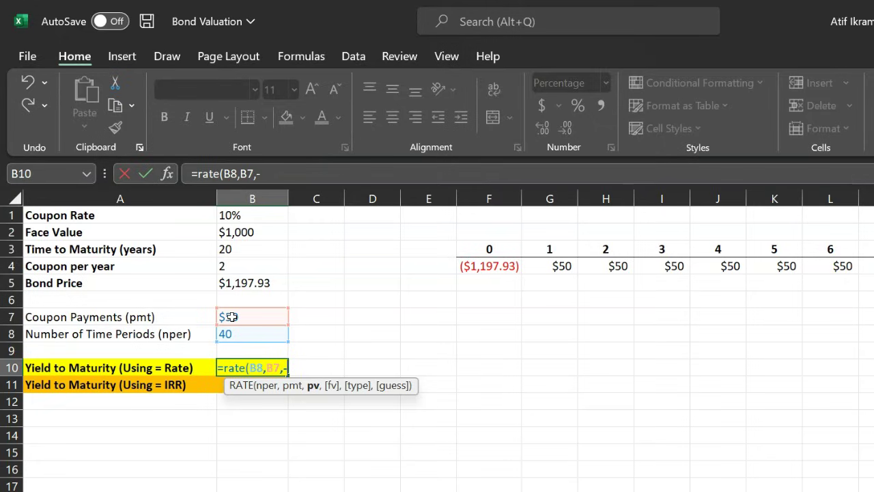
pyautogui.write('-')
pyautogui.click(239, 282)
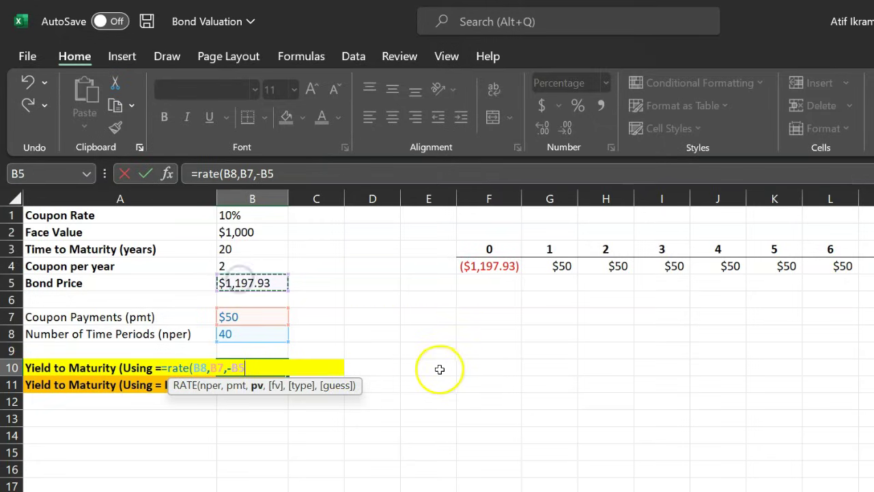
pyautogui.write(',')
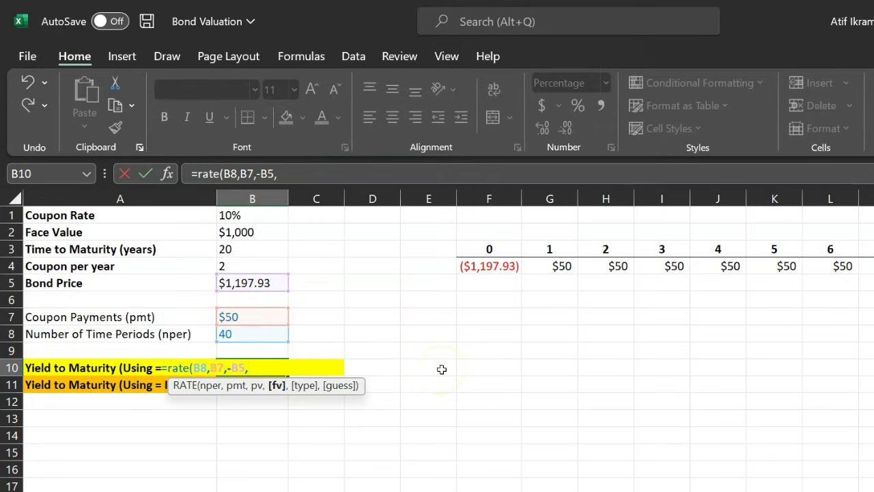
pyautogui.click(239, 233)
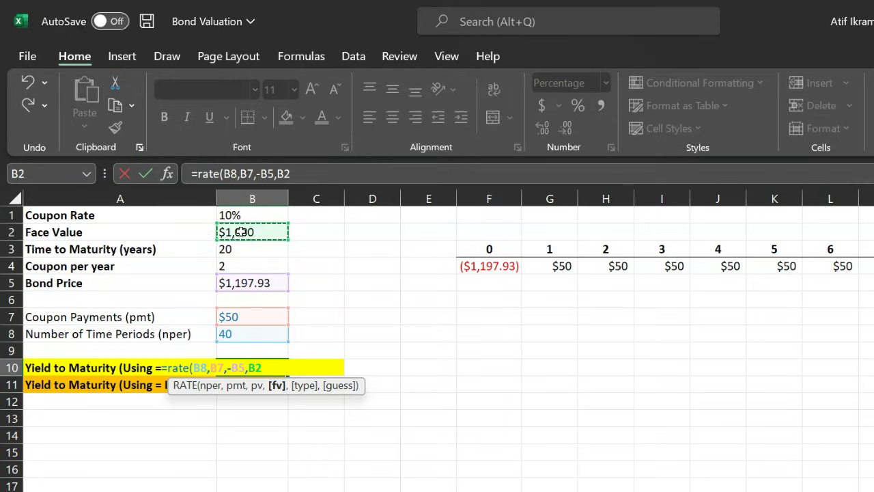
pyautogui.write(')')
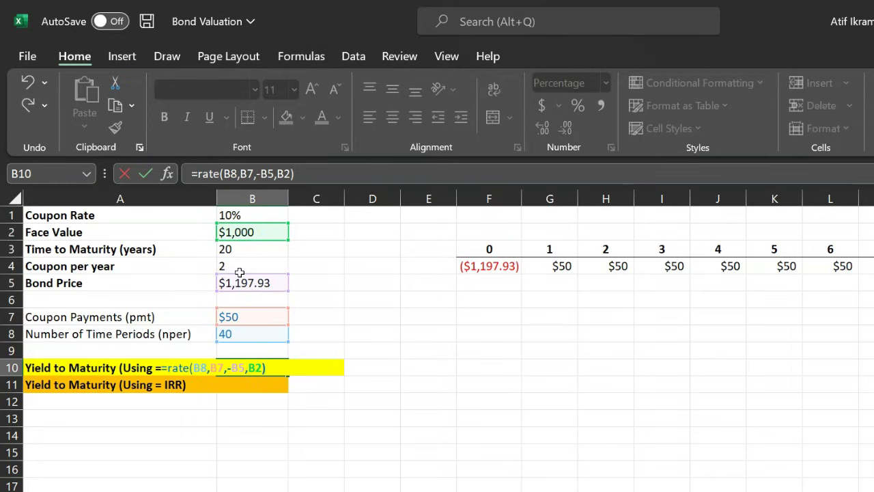
pyautogui.press('Return')
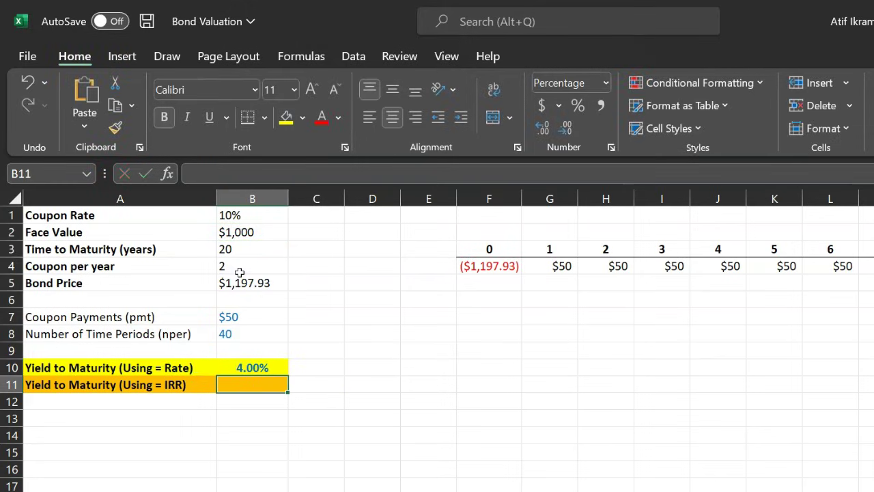
# Step: Append *B4 to the B10 RATE formula so the annual yield reads 8.00%
pyautogui.click(242, 366)
pyautogui.doubleClick(240, 367)
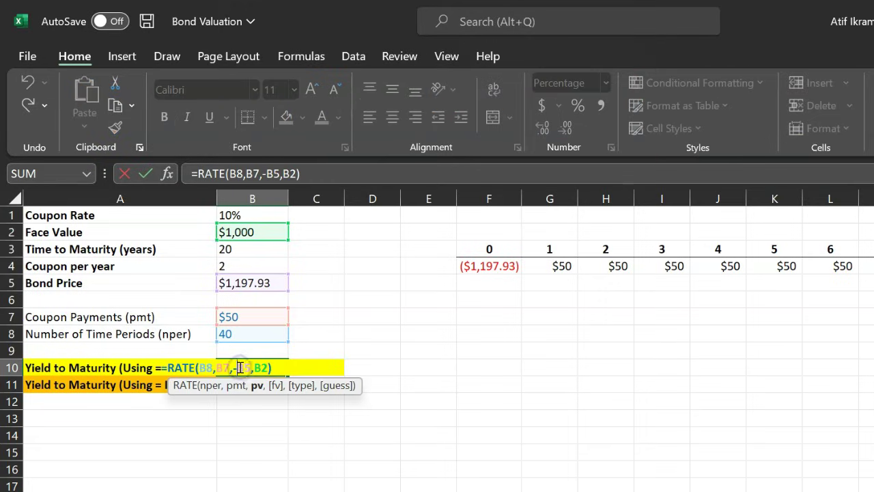
pyautogui.click(311, 173)
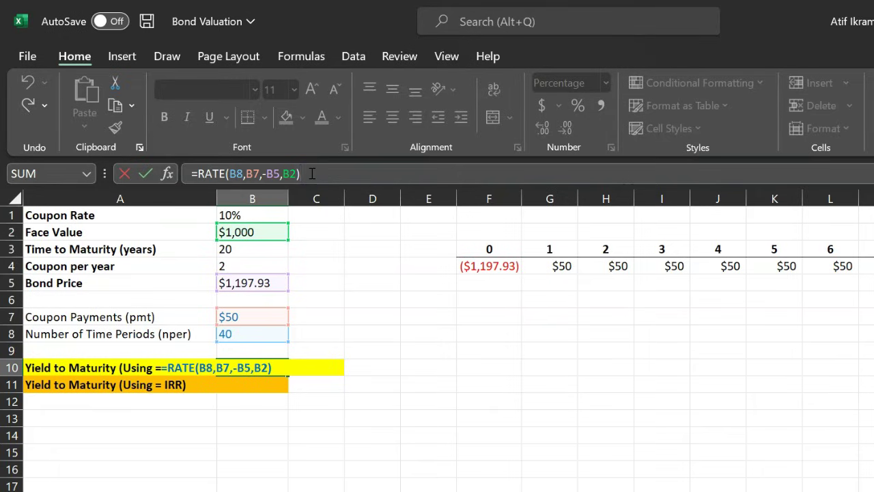
pyautogui.write('*')
pyautogui.click(232, 267)
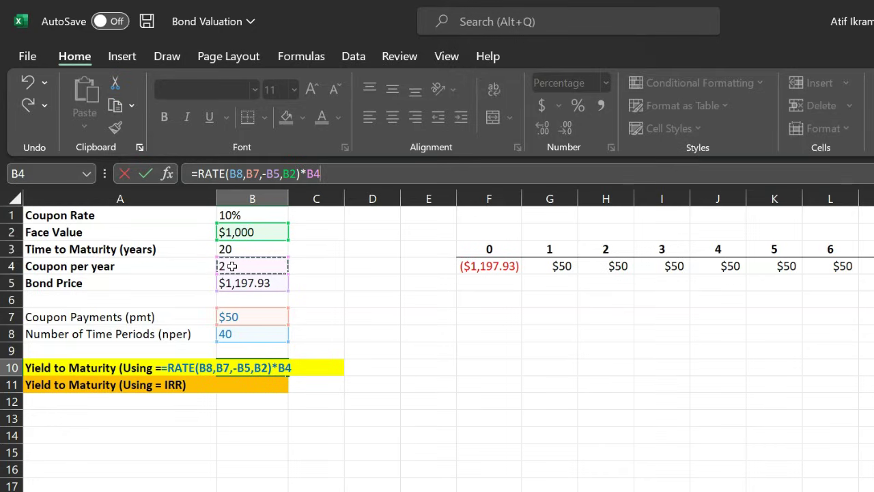
pyautogui.press('Return')
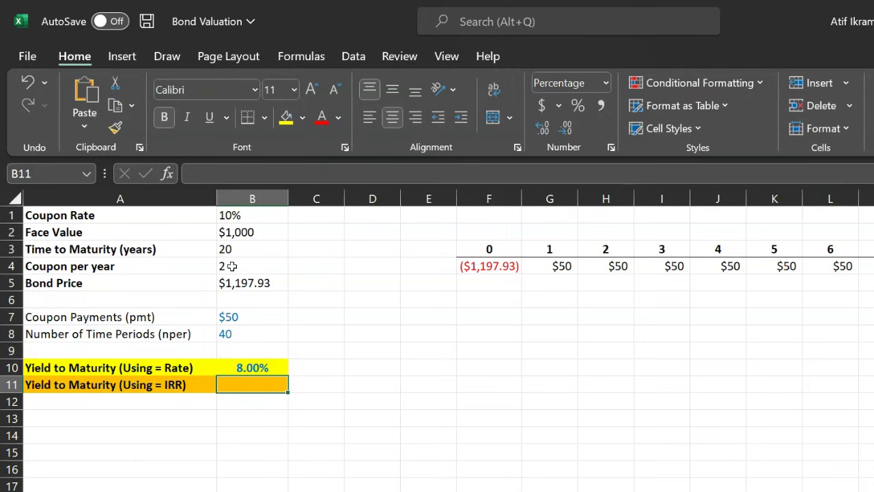
# Step: Enter =IRR(F4:AT4) in B11 over the 40 cash flows, giving 4.00%
pyautogui.write('=')
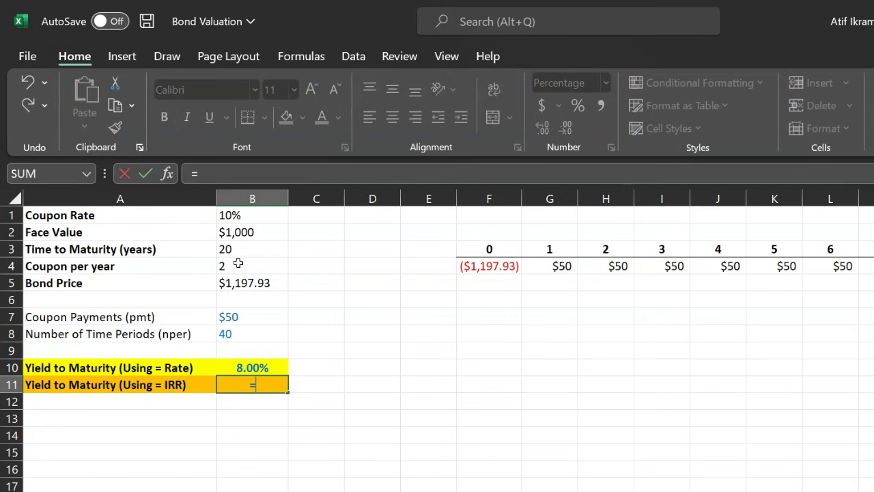
pyautogui.write('irr')
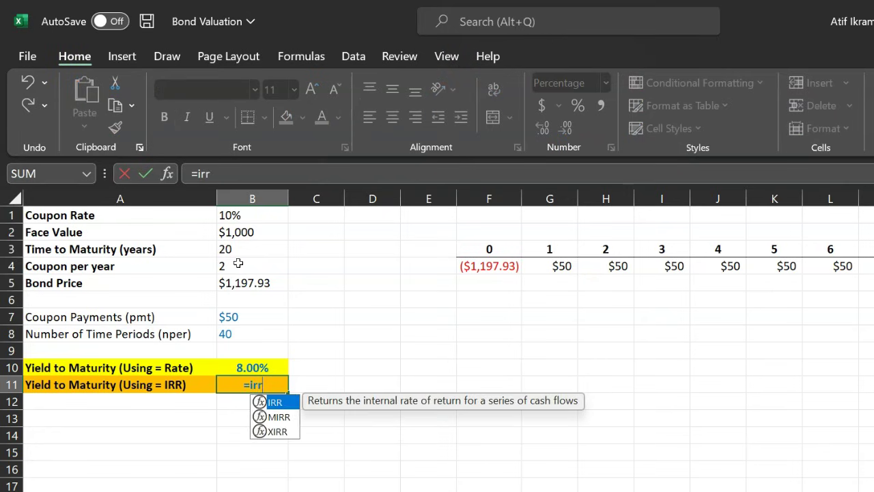
pyautogui.write('(')
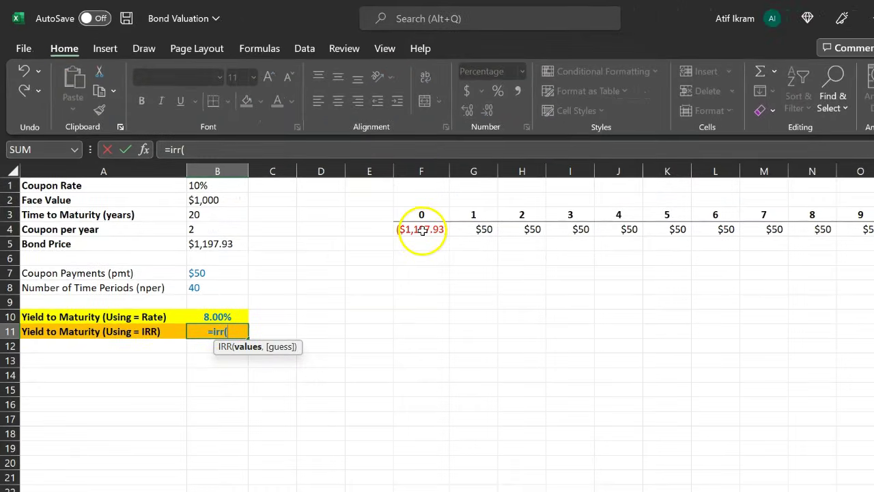
pyautogui.click(422, 231)
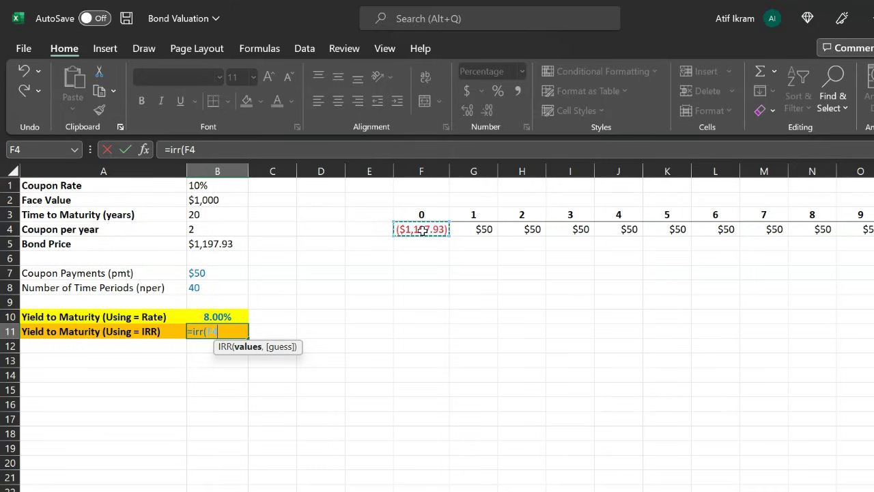
pyautogui.hotkey('ctrl', 'shift', 'Right')
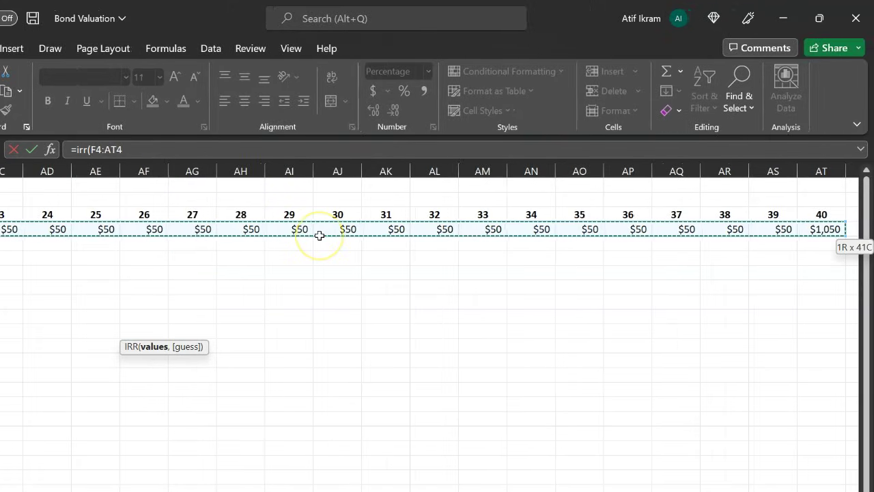
pyautogui.hotkey('ctrl', 'Return')
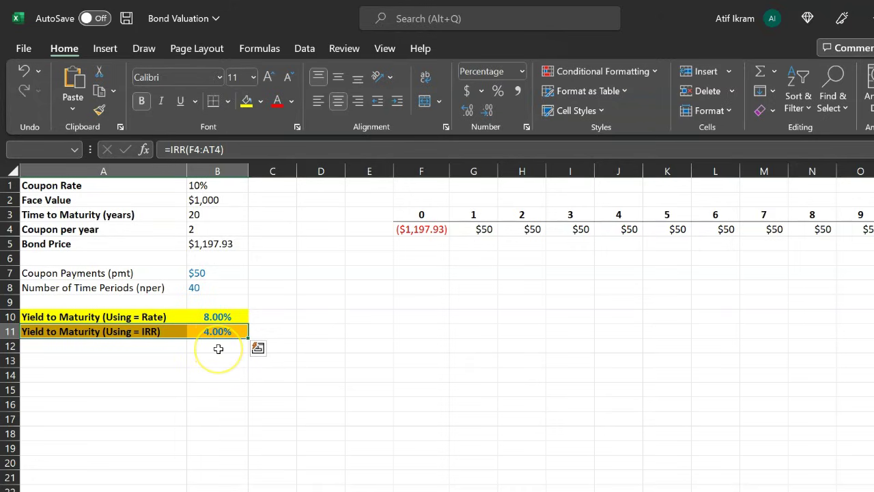
# Step: Change B11 to =IRR(F4:AT4)*B4 so it also shows 8.00%
pyautogui.click(236, 151)
pyautogui.write('*')
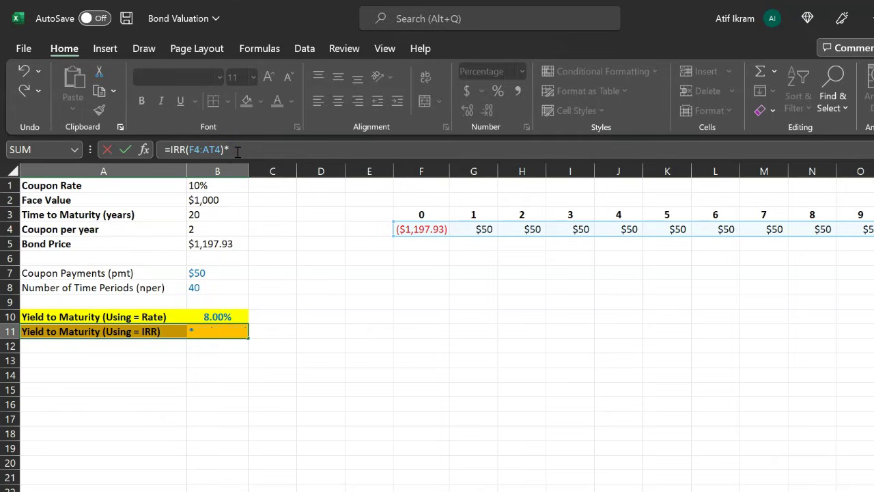
pyautogui.click(200, 229)
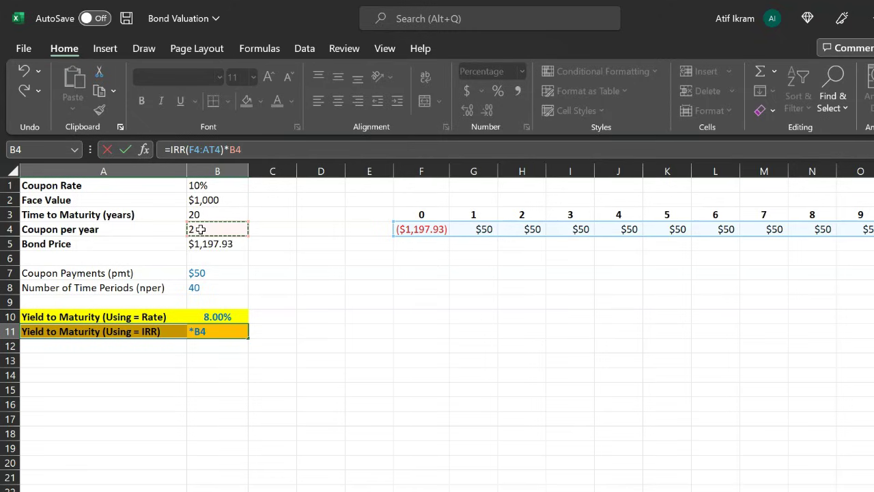
pyautogui.press('Return')
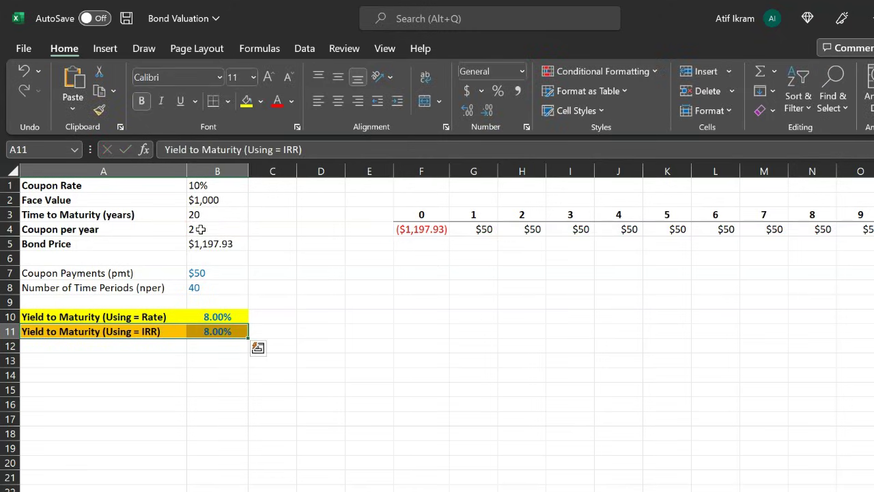
pyautogui.click(211, 374)
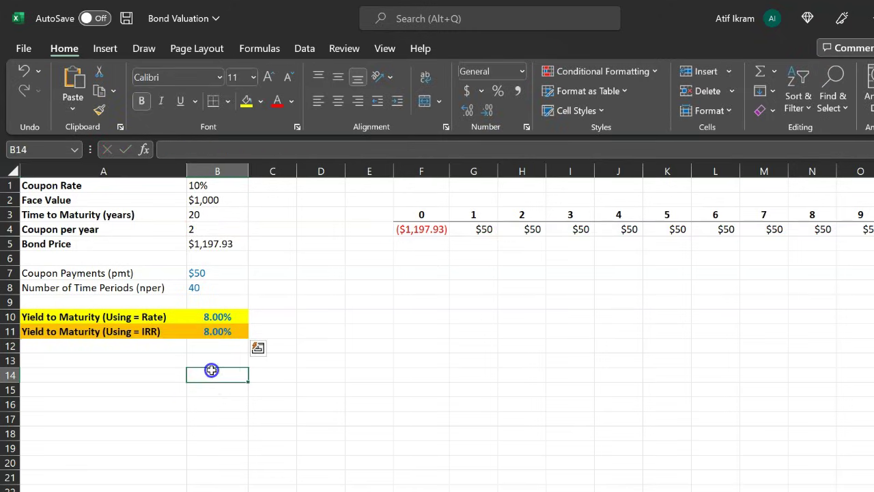